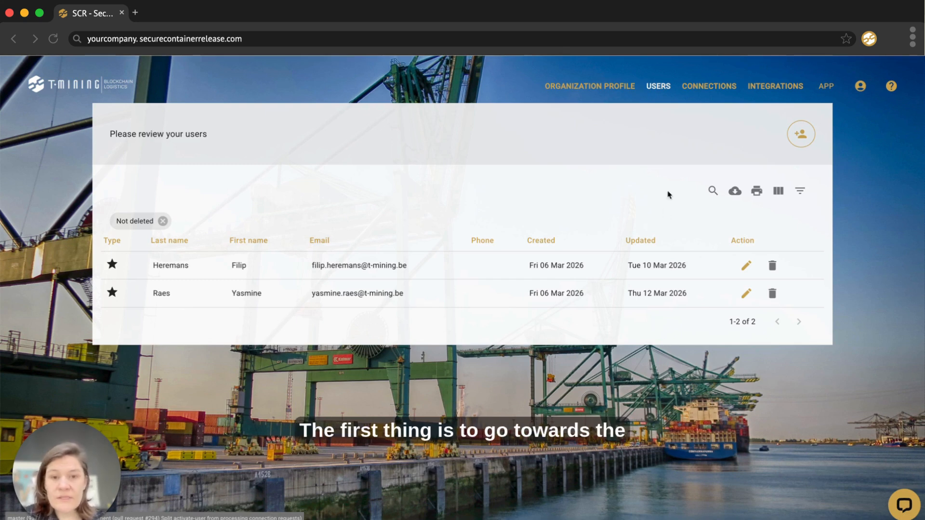
Step: Go to Connections and open the Connect with another organization dialog
click(710, 88)
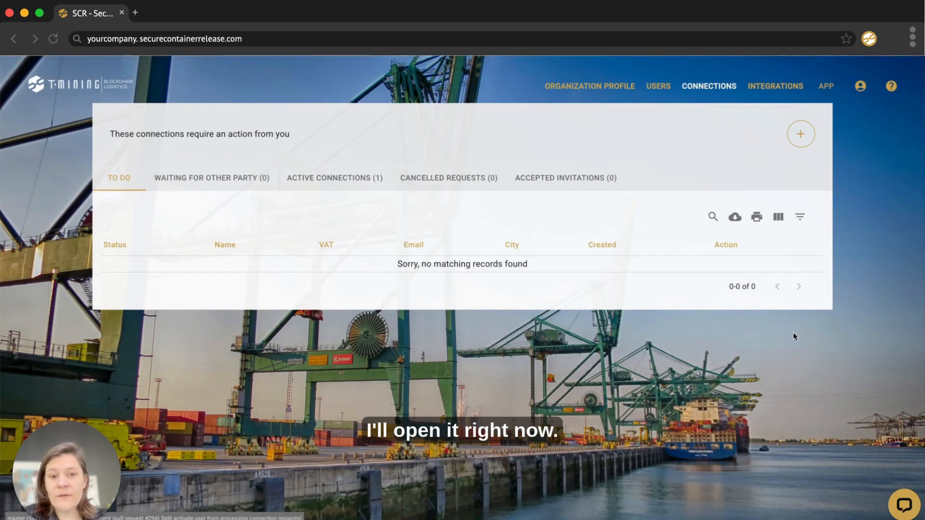
click(800, 136)
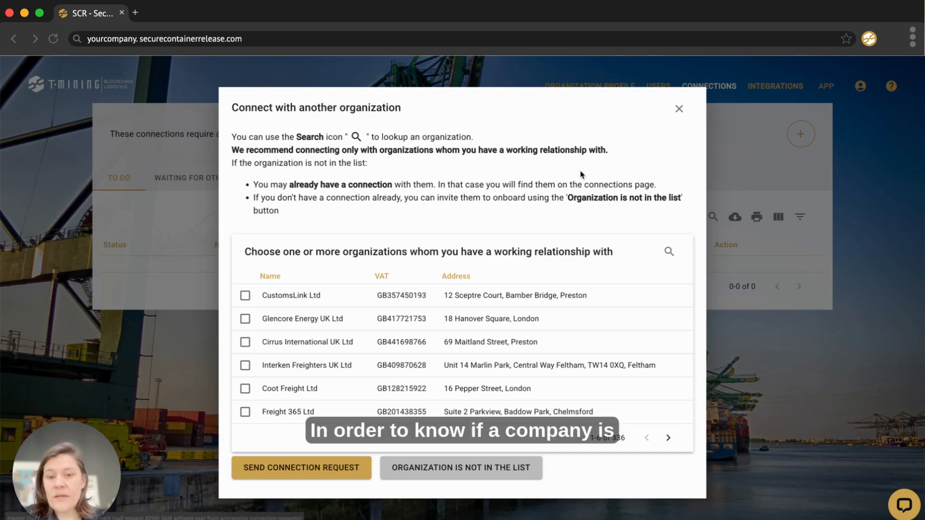
Step: Search for 'Coot', select Coot Freight Ltd and send it one connection request
click(670, 255)
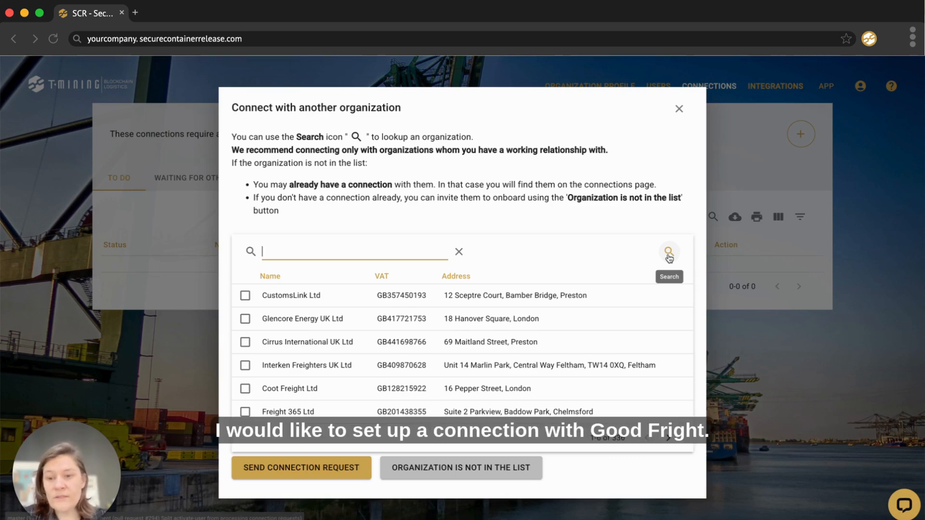
text(Coo)
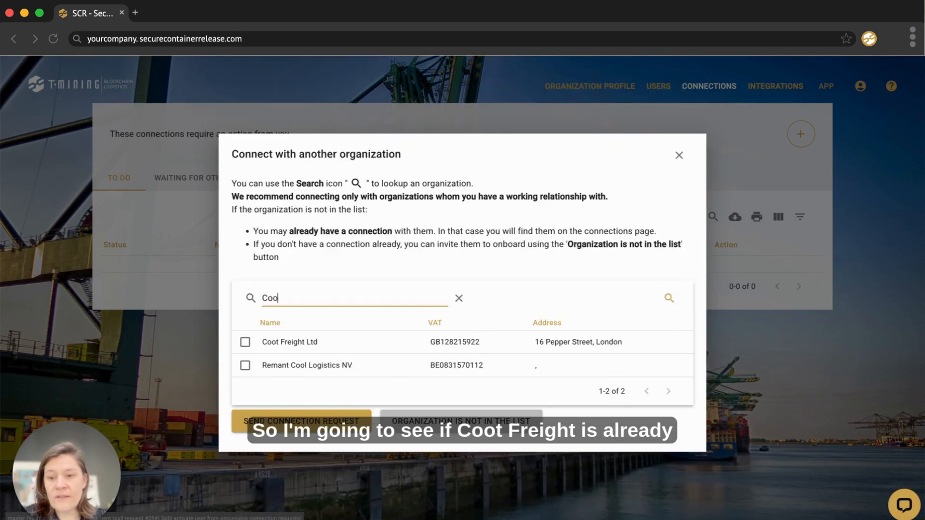
text(t)
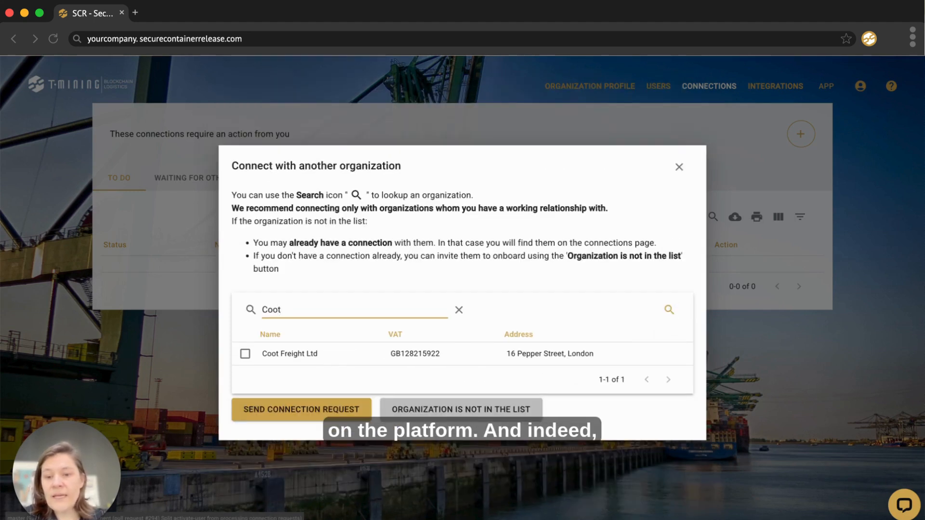
click(245, 355)
click(316, 412)
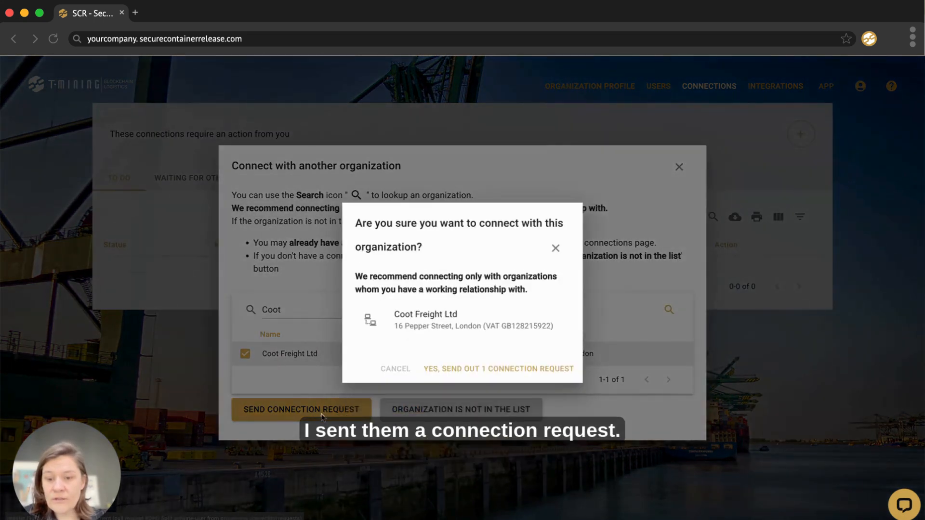
click(472, 371)
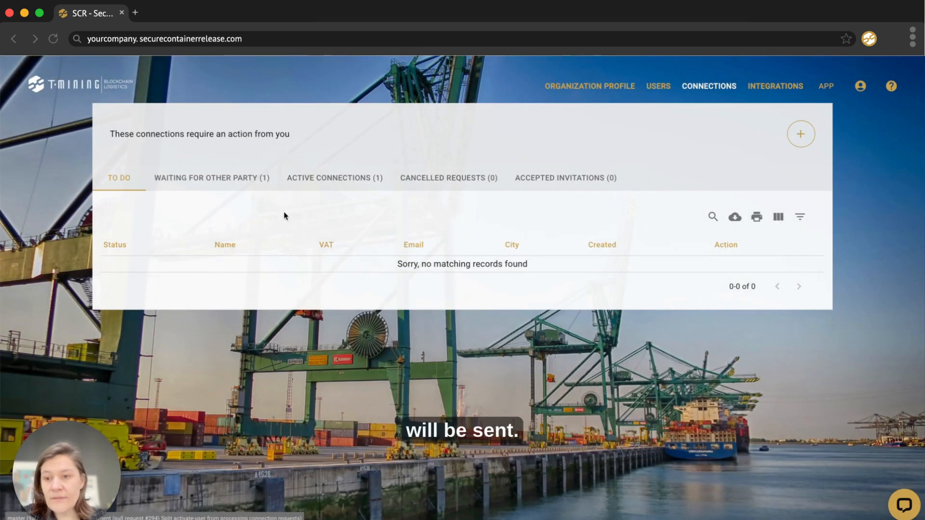
Step: Show the Waiting for other party list with the pending Coot Freight Ltd request
click(224, 186)
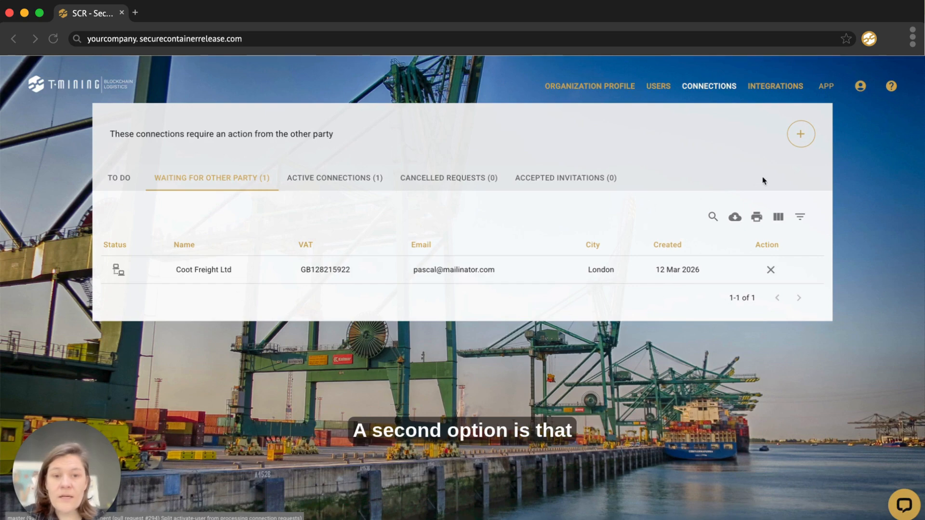
Step: Search the organization list for 'seacon' and, finding none, open the invite-new-organization form
click(802, 135)
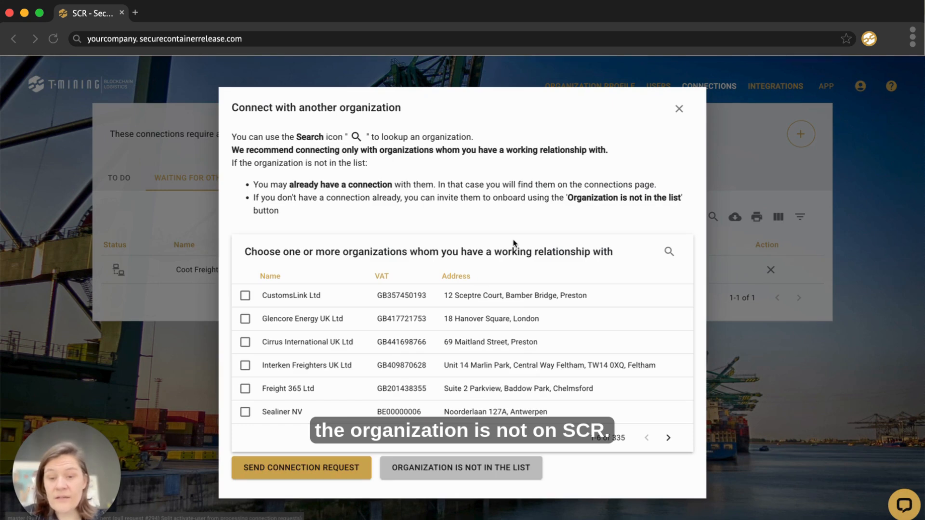
click(669, 251)
text(seacon)
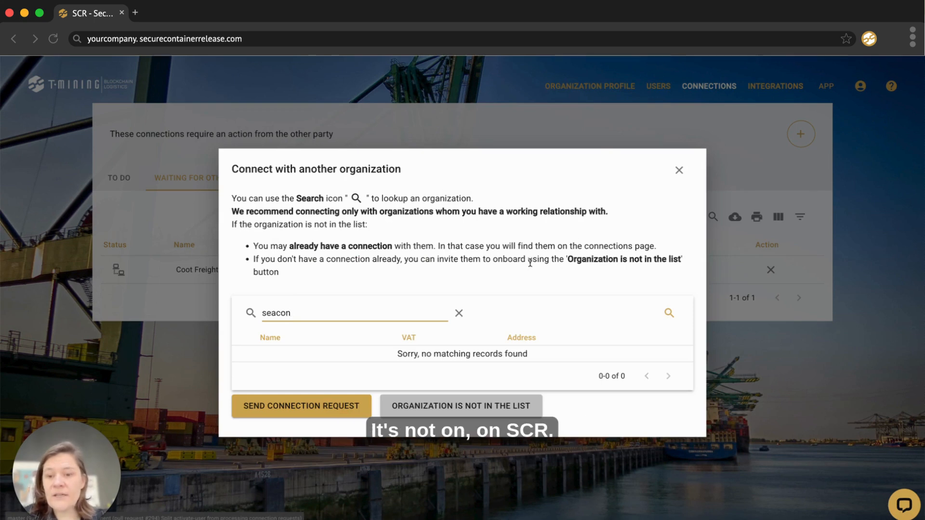
click(462, 407)
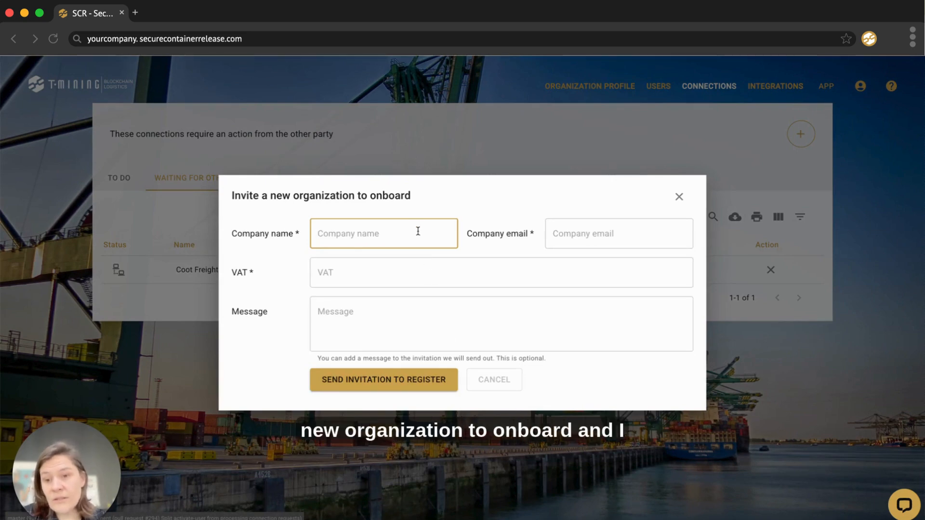
Step: Enter company name SeaContainerTransport and the company's e-mail address in the invite form
text(Sea)
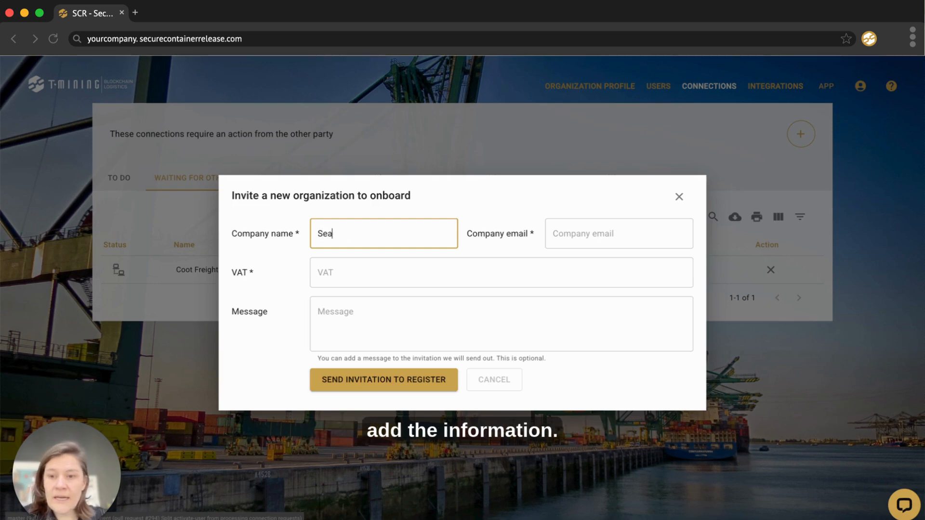
text(ContainerT)
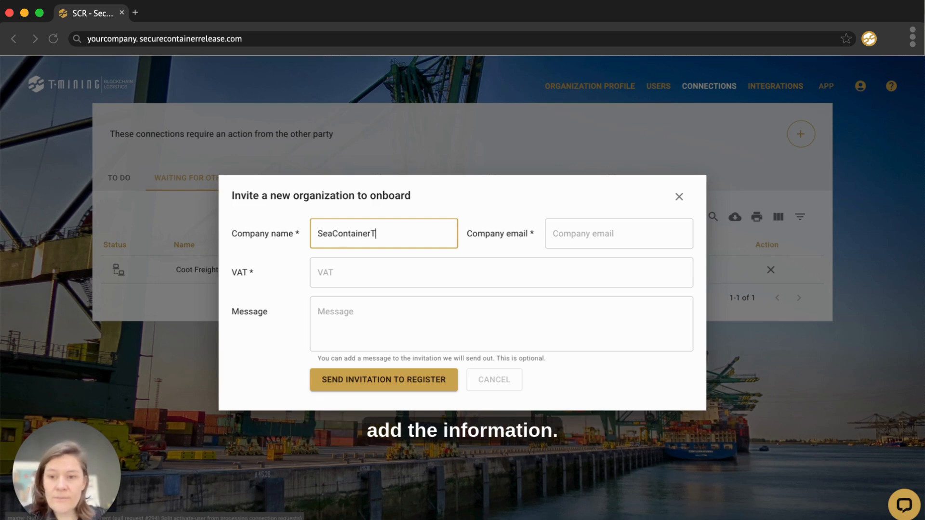
text(ransport)
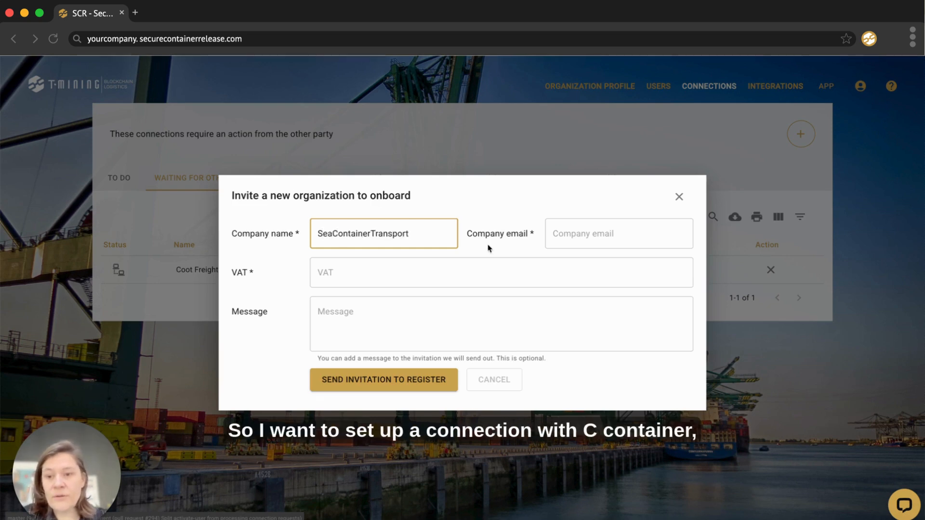
click(592, 238)
text(in)
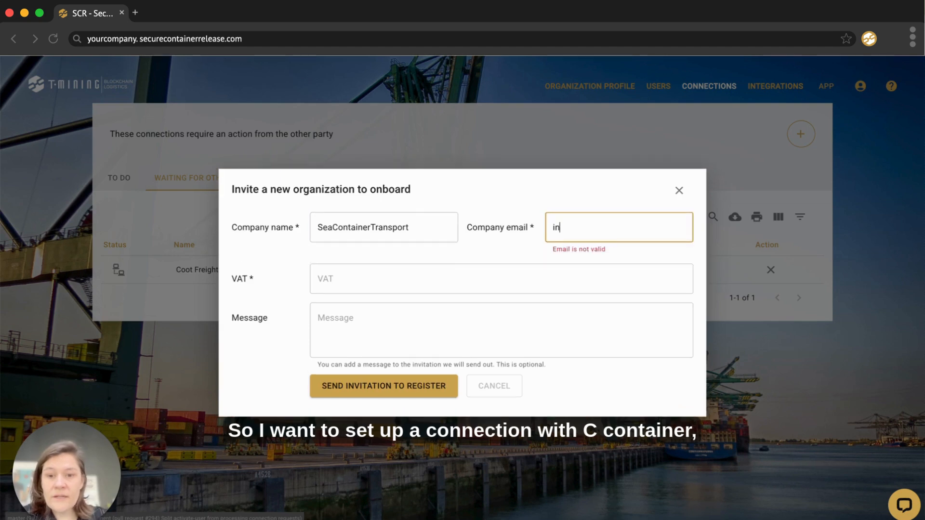
key(BackSpace)
key(BackSpace)
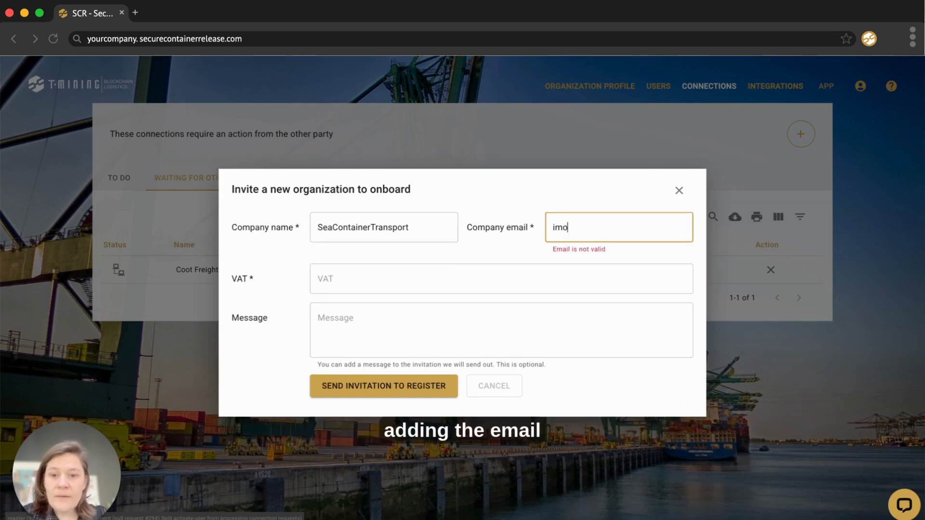
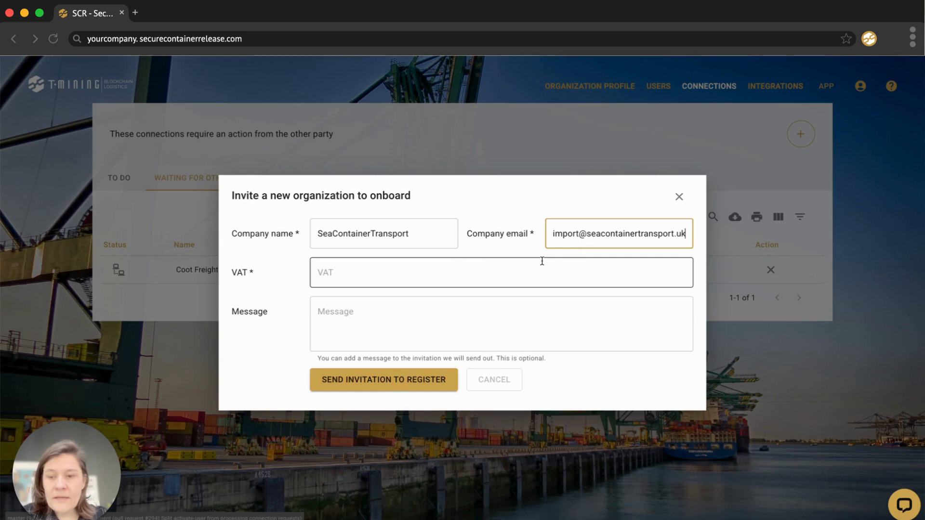
click(407, 273)
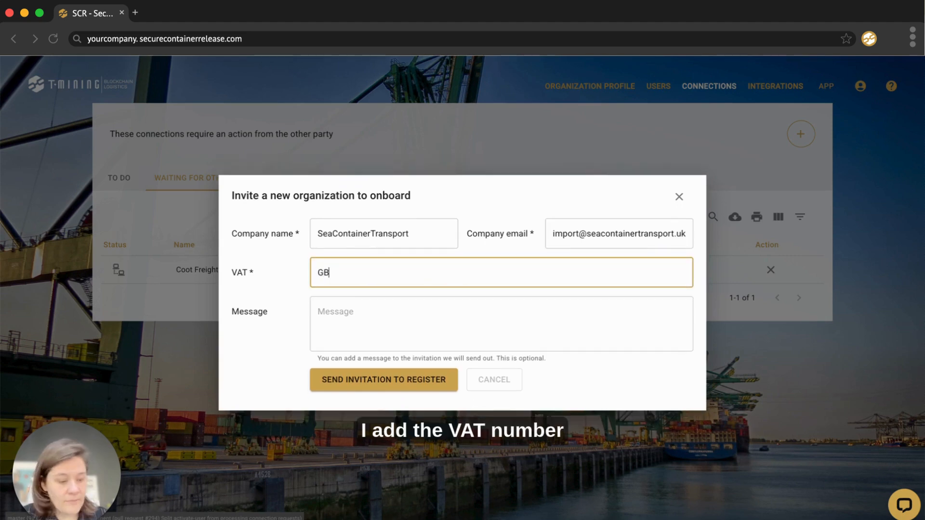
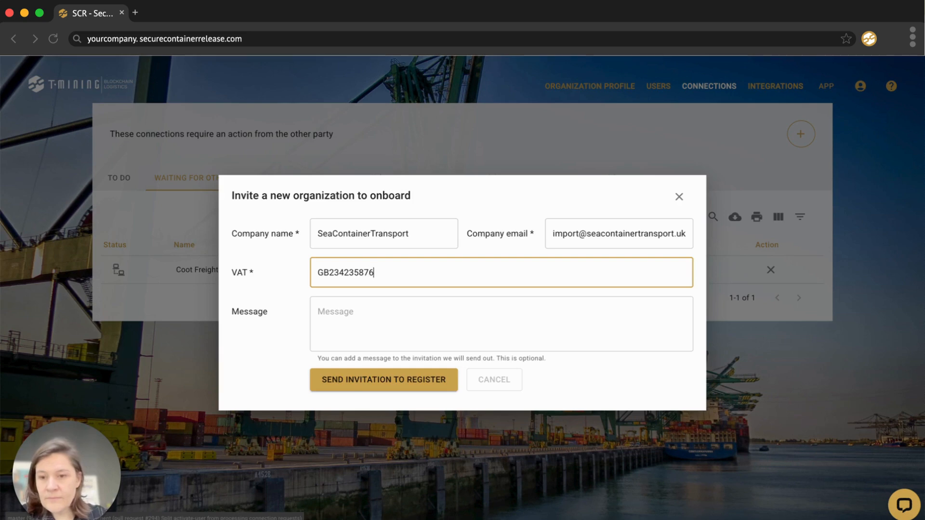
click(386, 309)
text(I would liek)
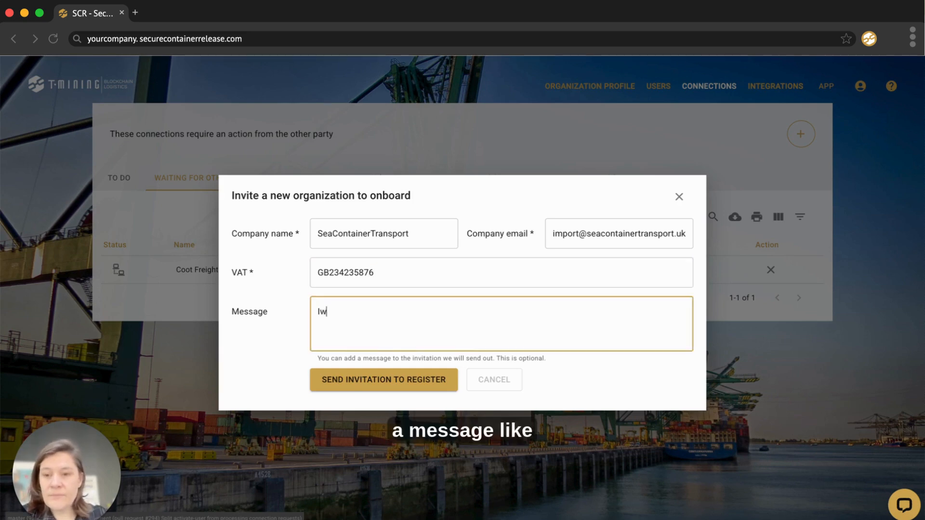
key(BackSpace)
key(BackSpace)
key(BackSpace)
text(ke to sta)
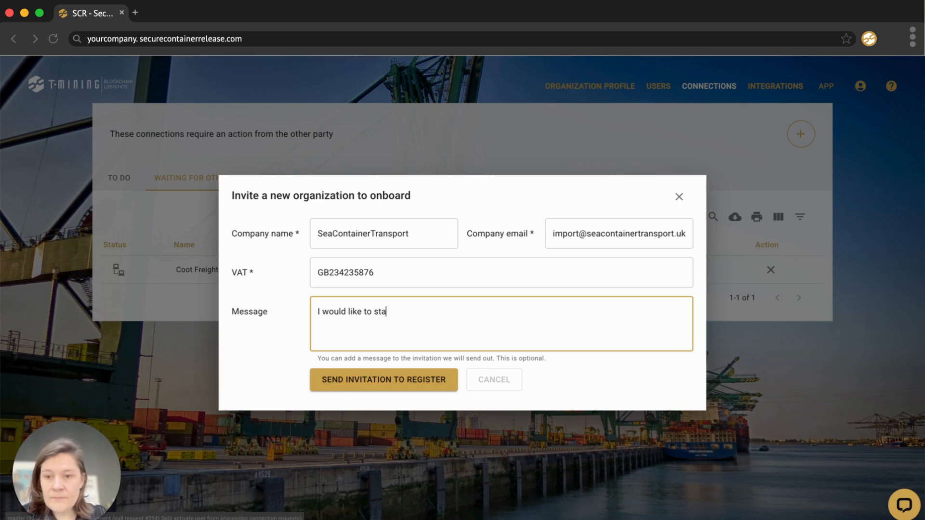
text(rt transferr)
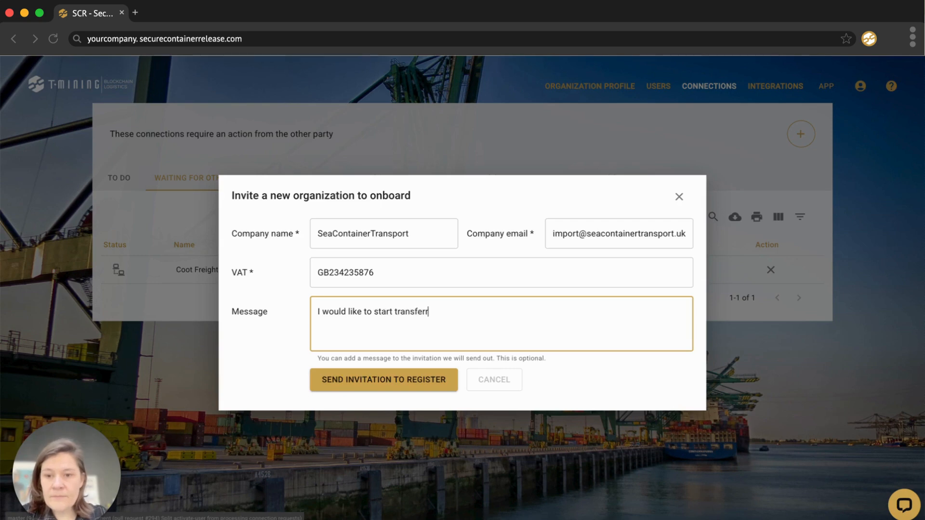
text(ing containers in SCR)
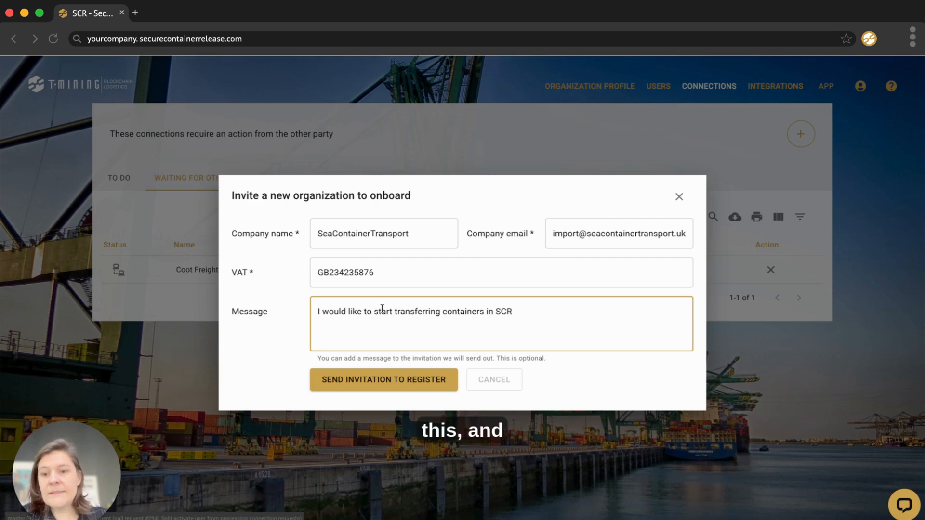
Step: Send the SeaContainerTransport invitation to register on SCR
click(394, 380)
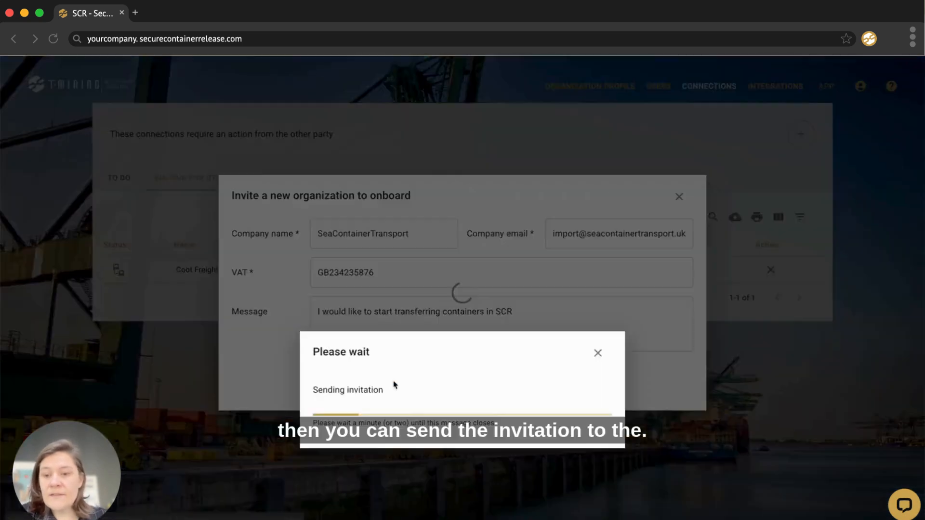